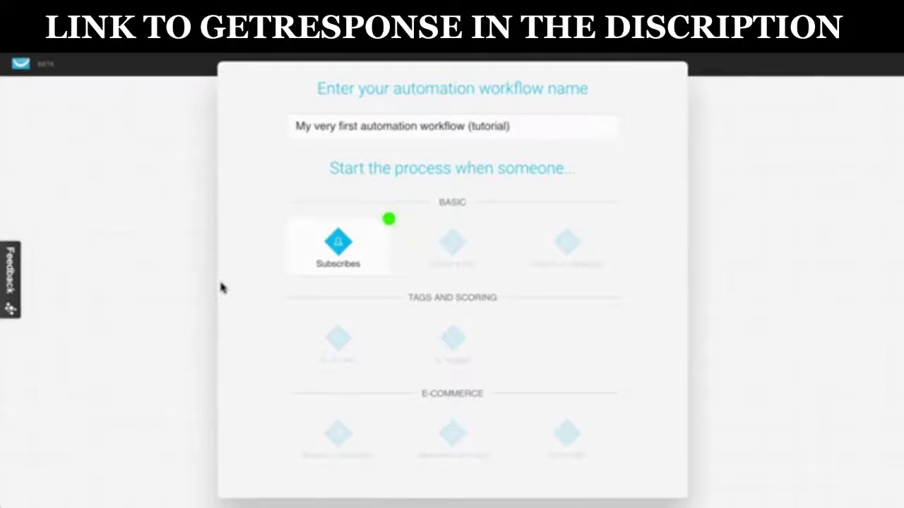
Step: Start the workflow when someone subscribes and connect a Send message action below the Subscribed via the form condition
left_click(332, 261)
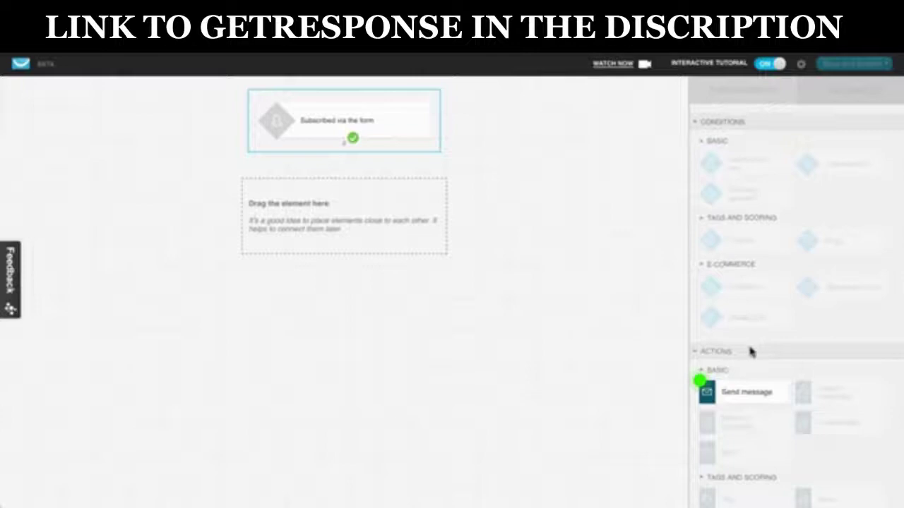
scroll(748, 409, "down", 2)
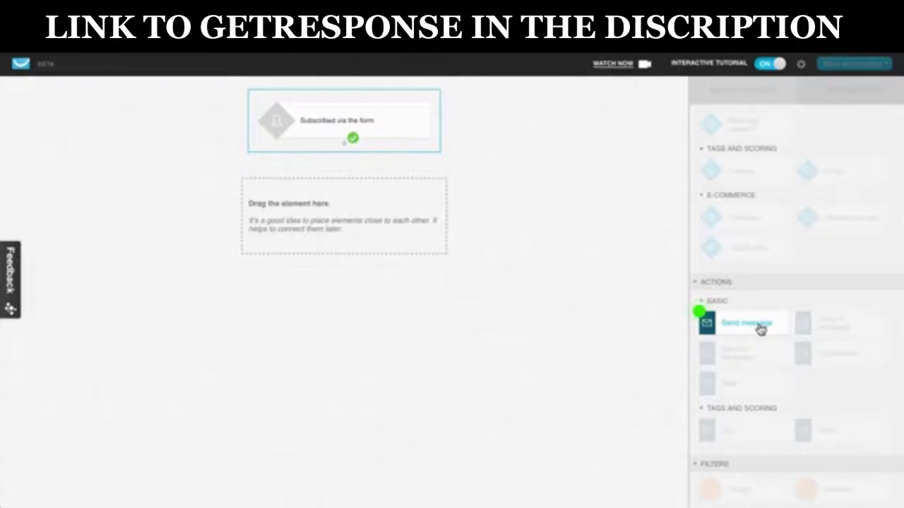
left_click_drag(761, 329, 340, 190)
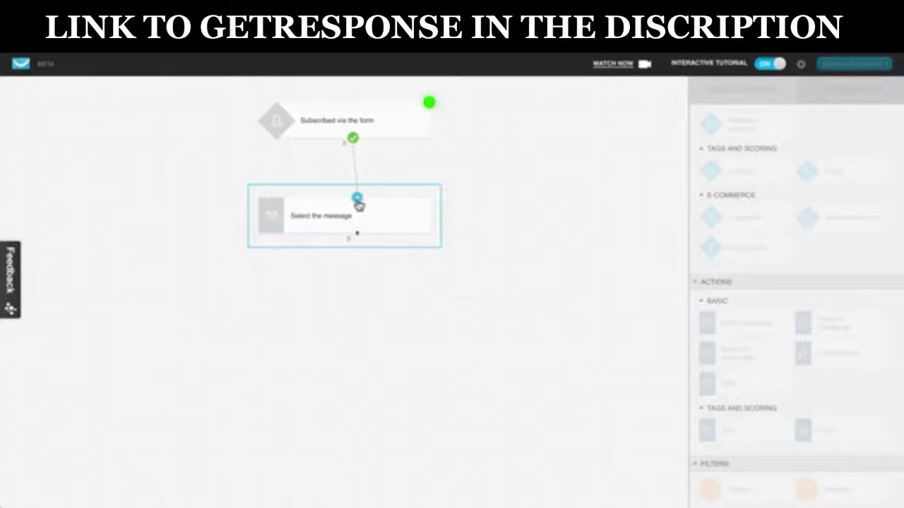
left_click_drag(358, 199, 353, 139)
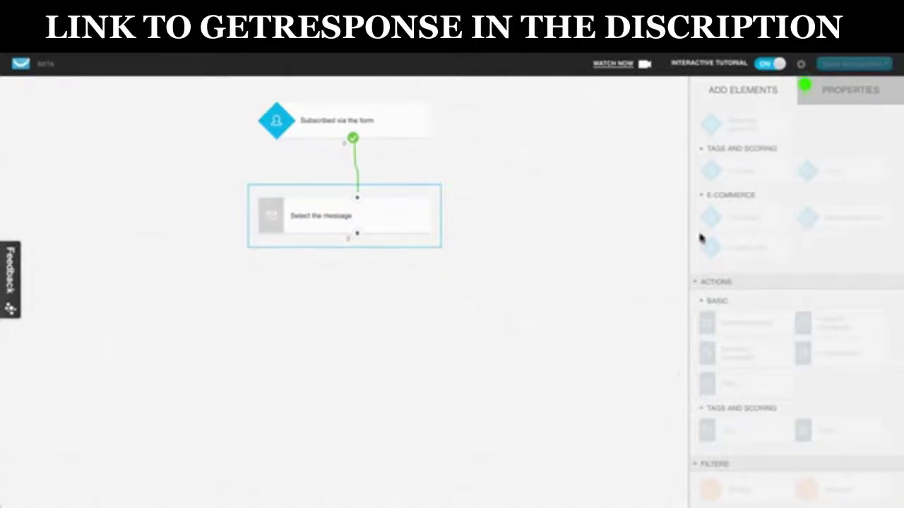
Step: Set the Send message action to use the automation message named Tutorial message
left_click(858, 96)
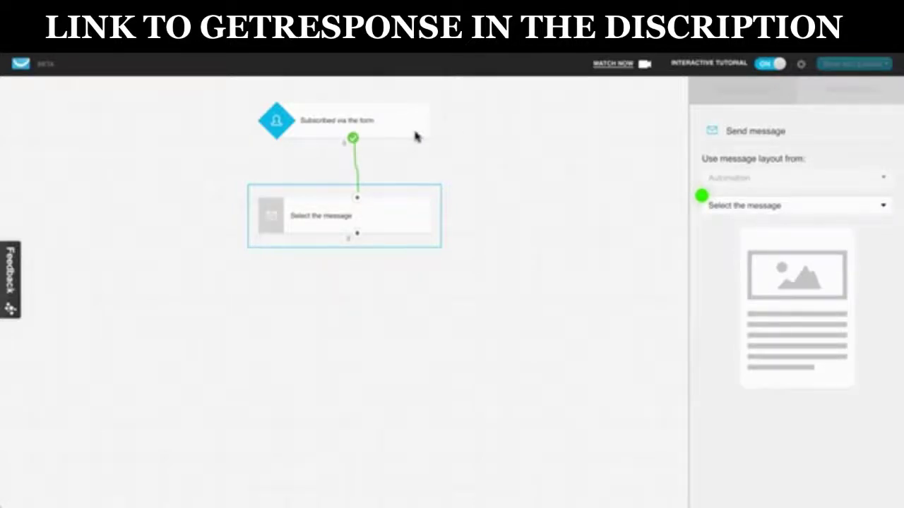
left_click(817, 209)
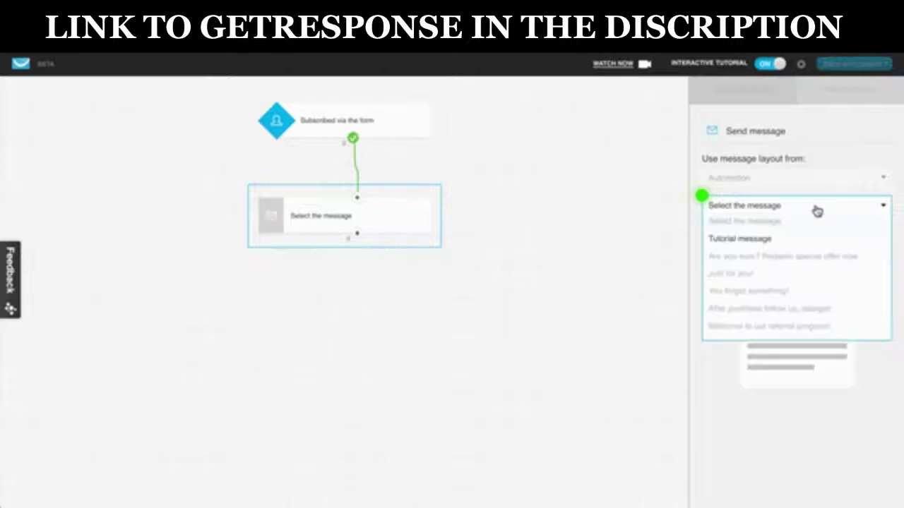
left_click(753, 239)
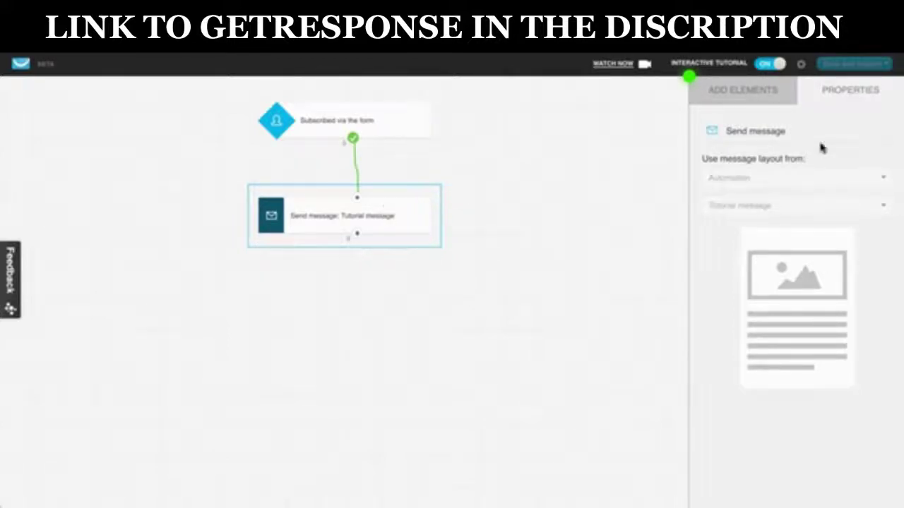
Step: Connect a Message opened condition below the Send message action, and attach a Link clicked condition to its positive branch
left_click(756, 101)
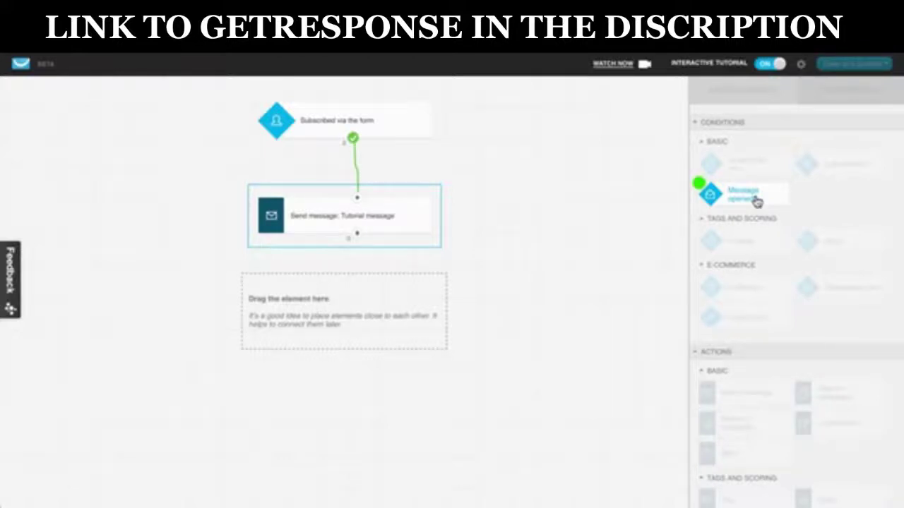
left_click_drag(757, 203, 362, 283)
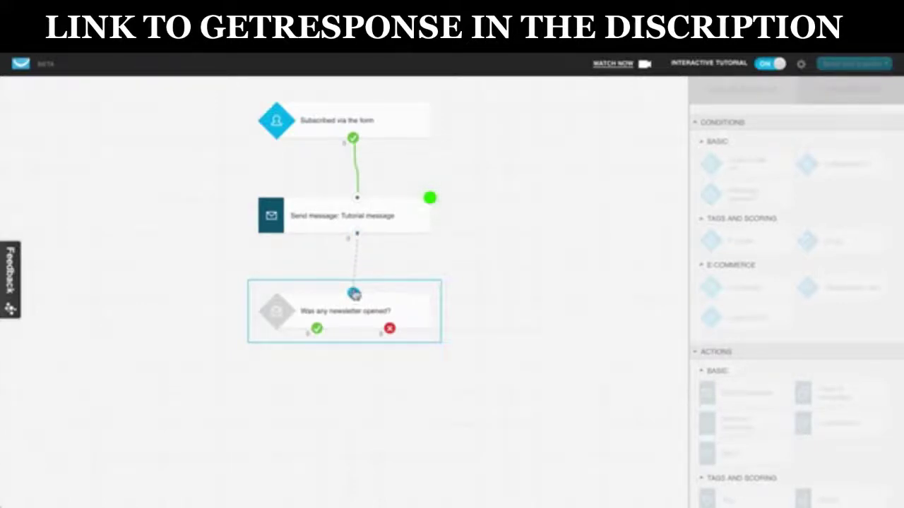
left_click_drag(354, 295, 358, 236)
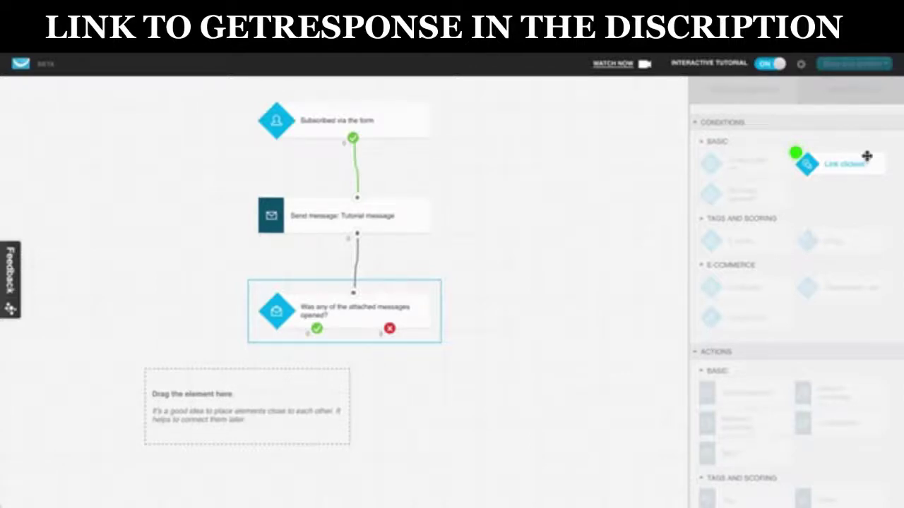
left_click_drag(864, 153, 247, 390)
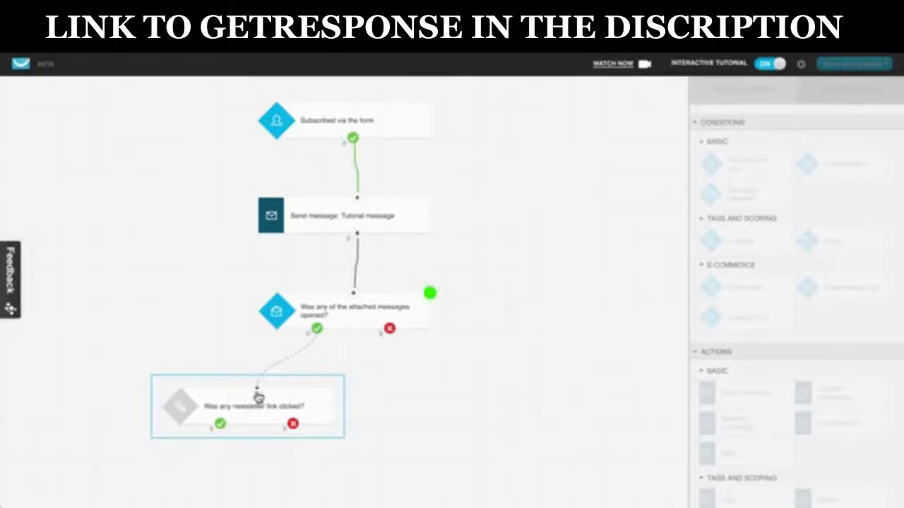
left_click_drag(257, 390, 319, 336)
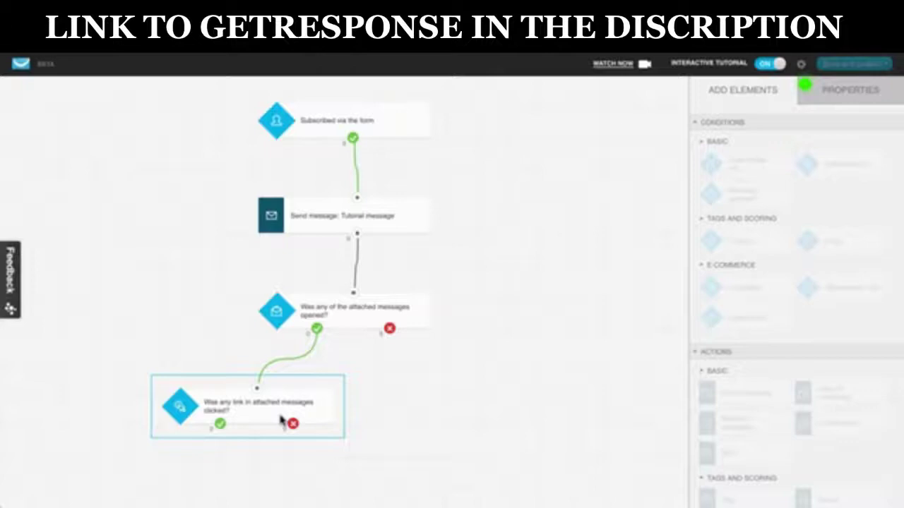
left_click(817, 96)
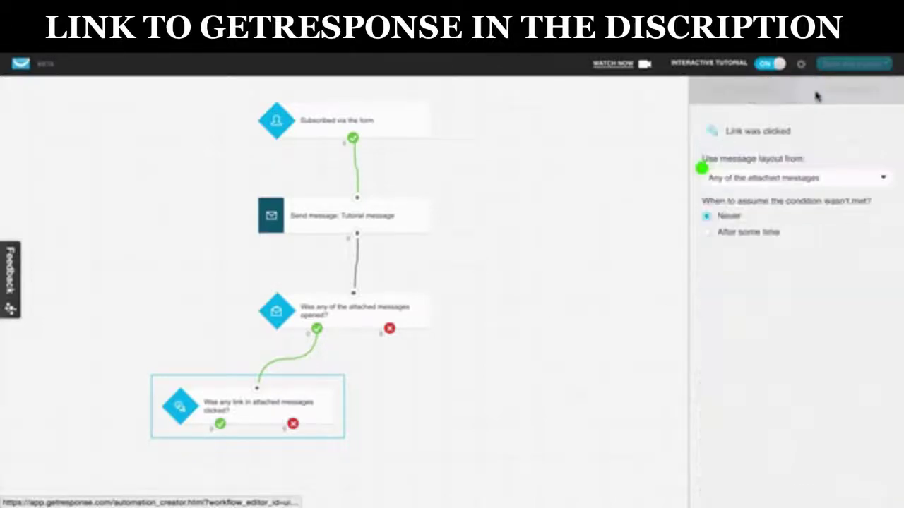
left_click(772, 182)
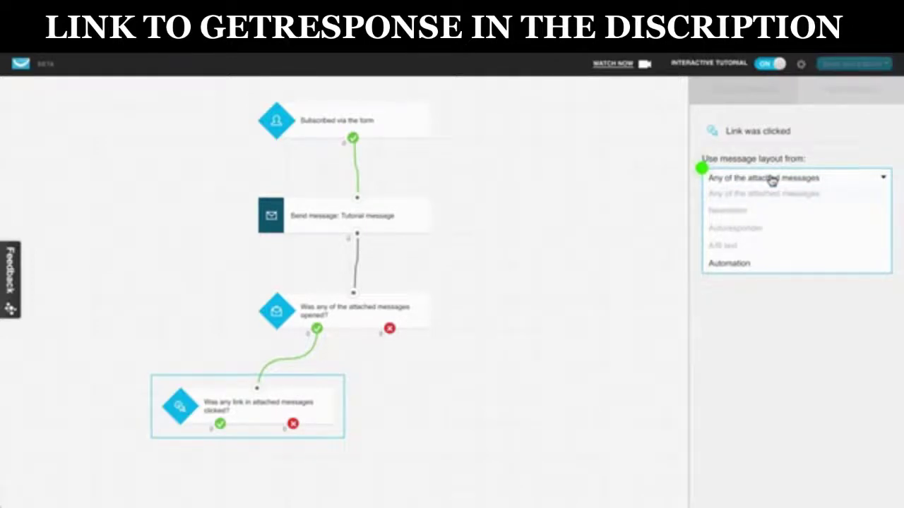
left_click(728, 263)
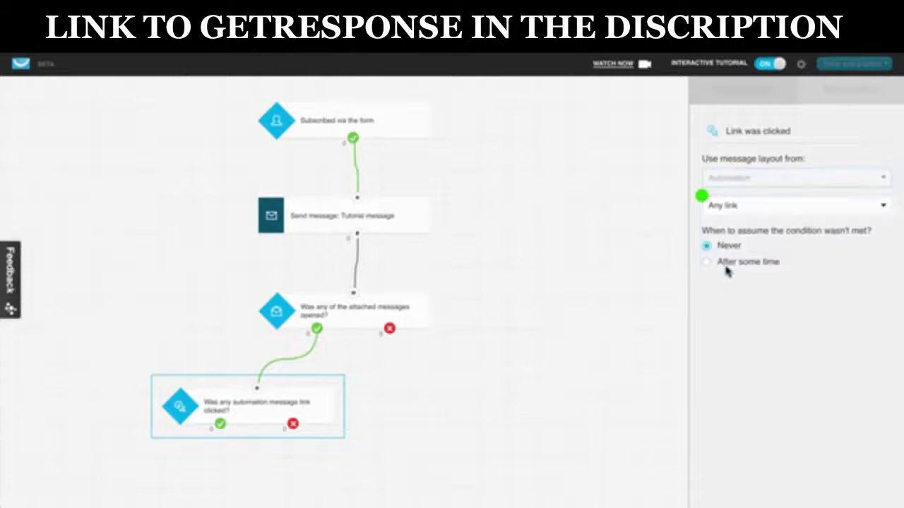
left_click(774, 208)
left_click(759, 257)
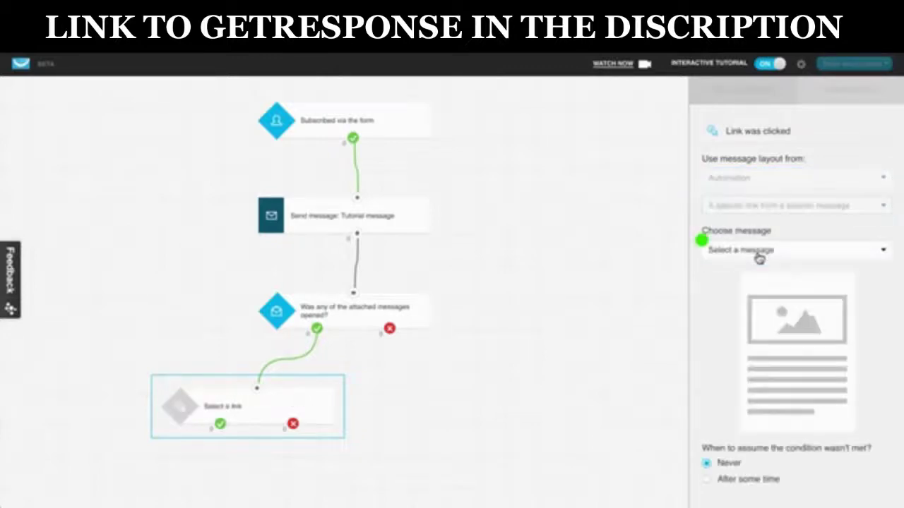
left_click(780, 254)
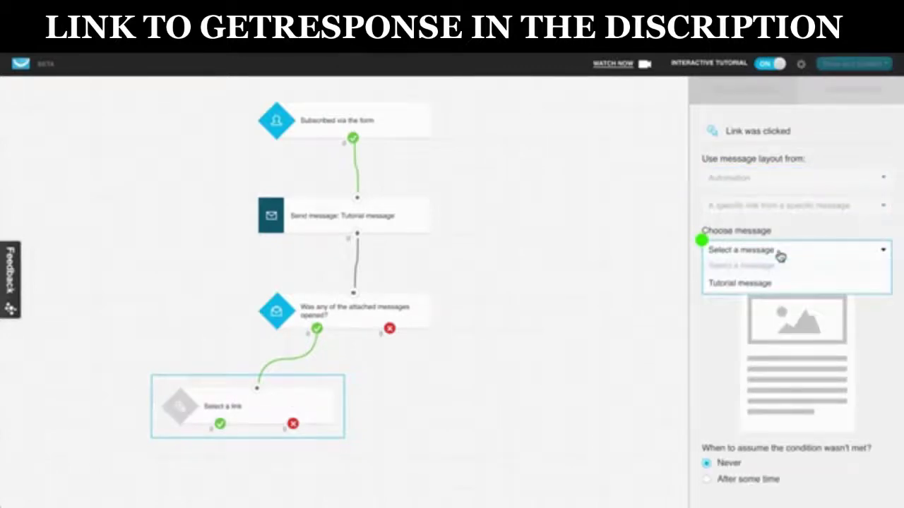
left_click(734, 284)
scroll(786, 356, "down", 1)
left_click(764, 428)
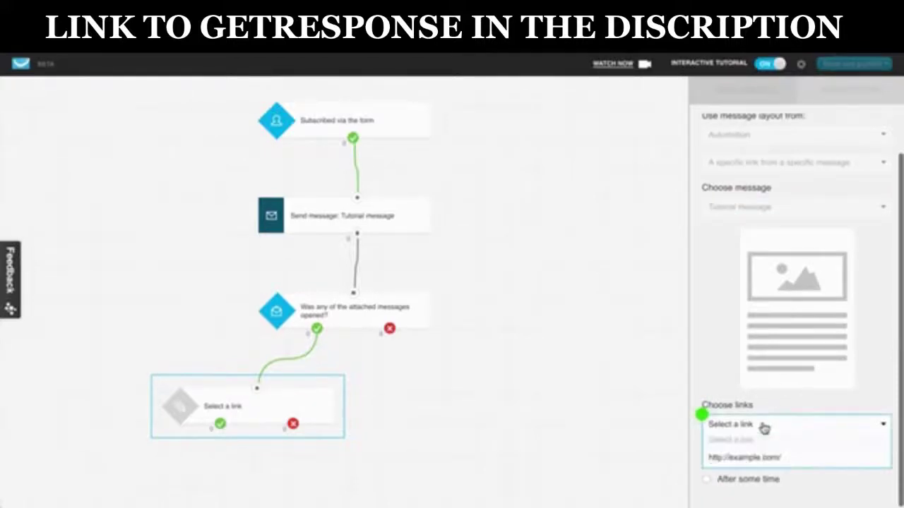
left_click(750, 458)
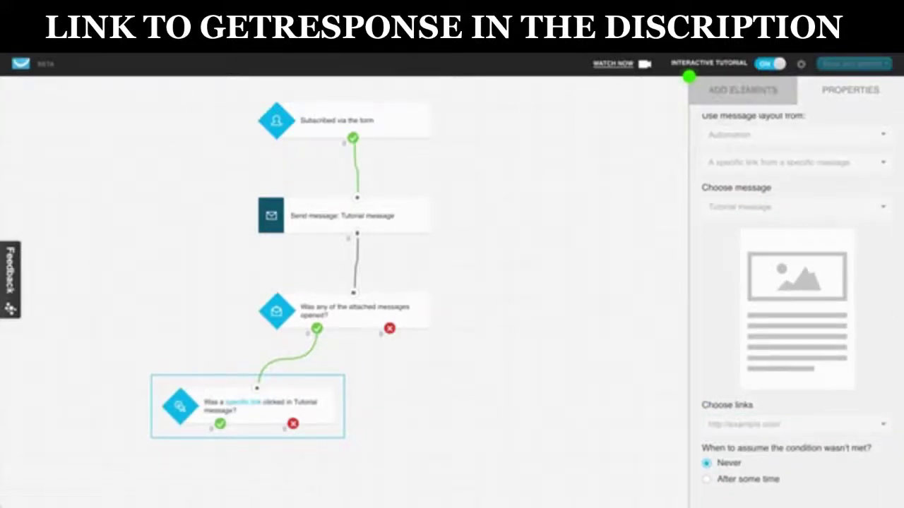
Step: Attach a Tag action to the negative branch of the Message opened condition and assign a newly created tag named inactive_7
left_click(762, 104)
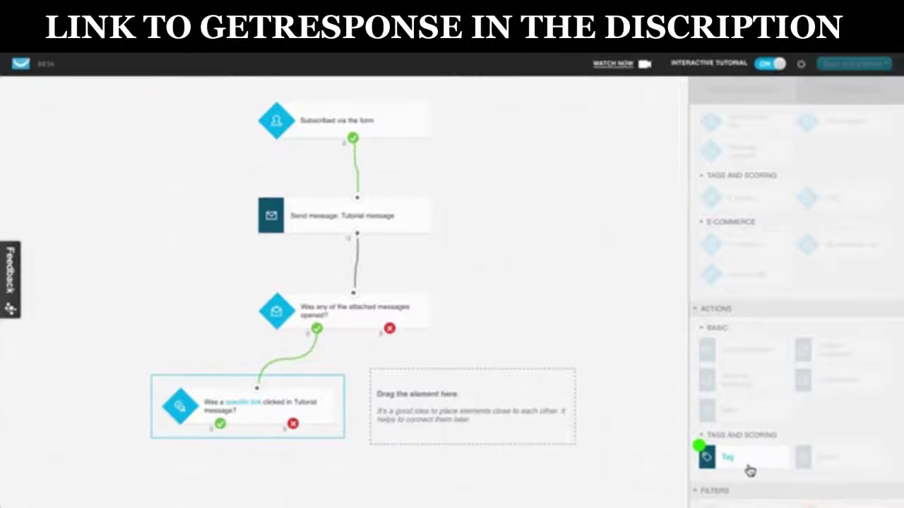
left_click_drag(751, 464, 390, 329)
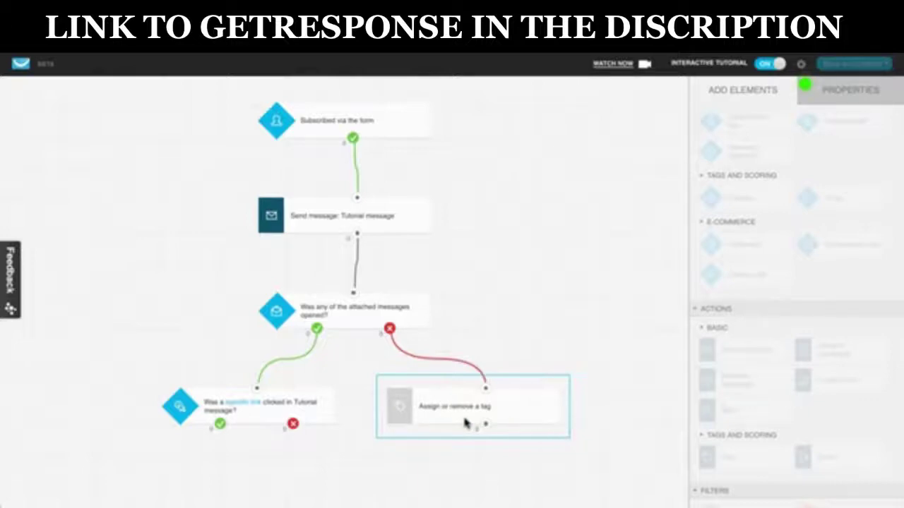
left_click(847, 95)
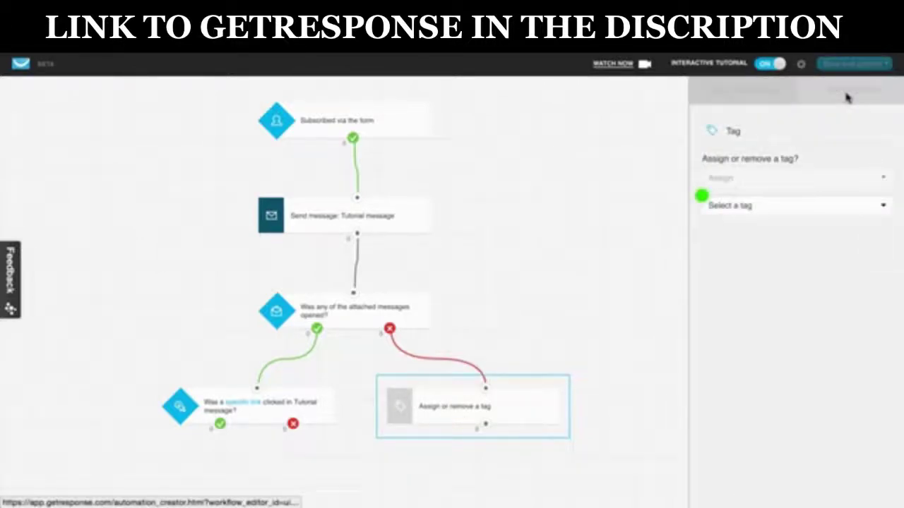
left_click(762, 205)
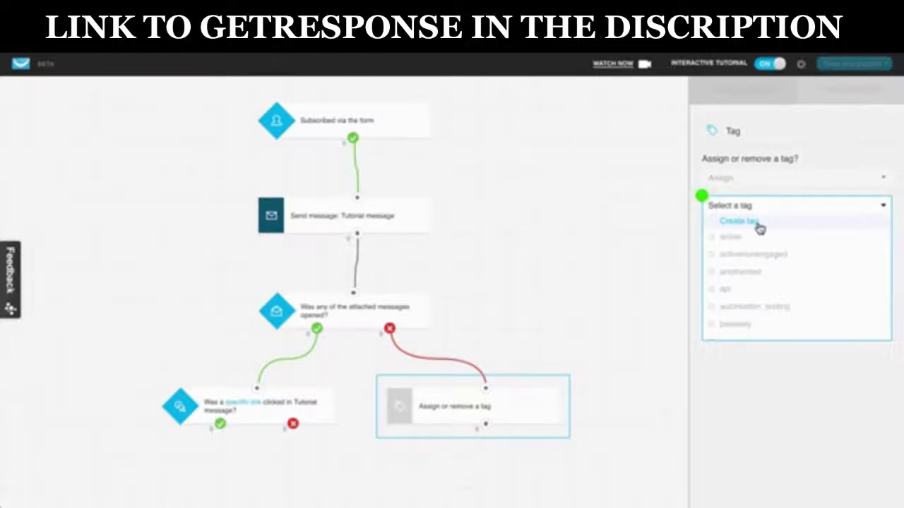
scroll(768, 293, "down", 5)
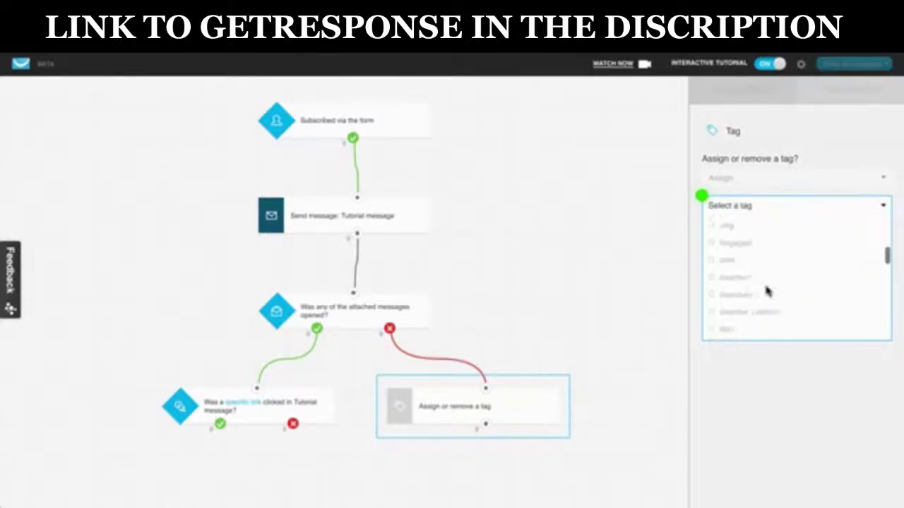
scroll(768, 293, "up", 5)
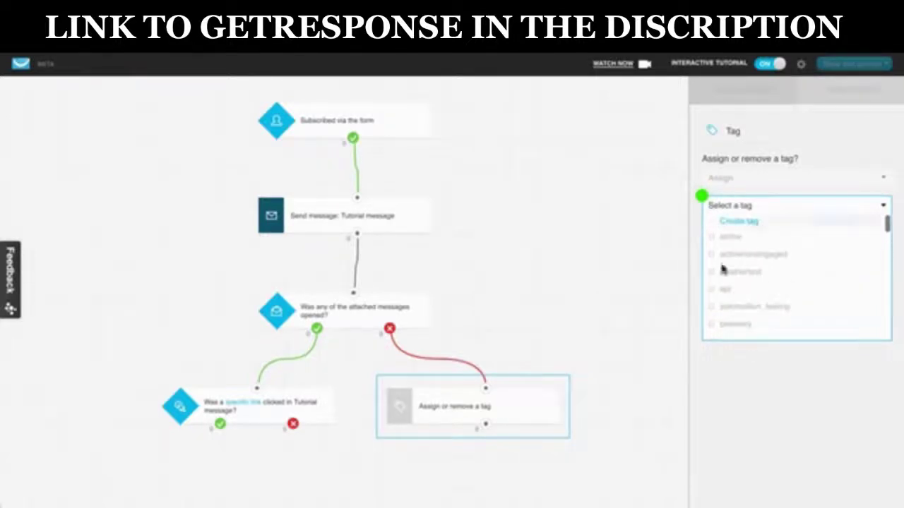
left_click(753, 223)
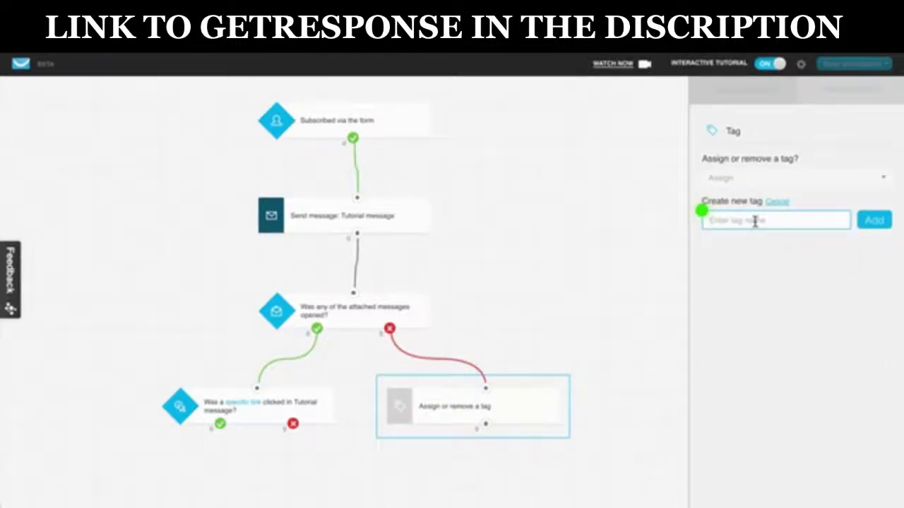
type("ma")
left_click(876, 221)
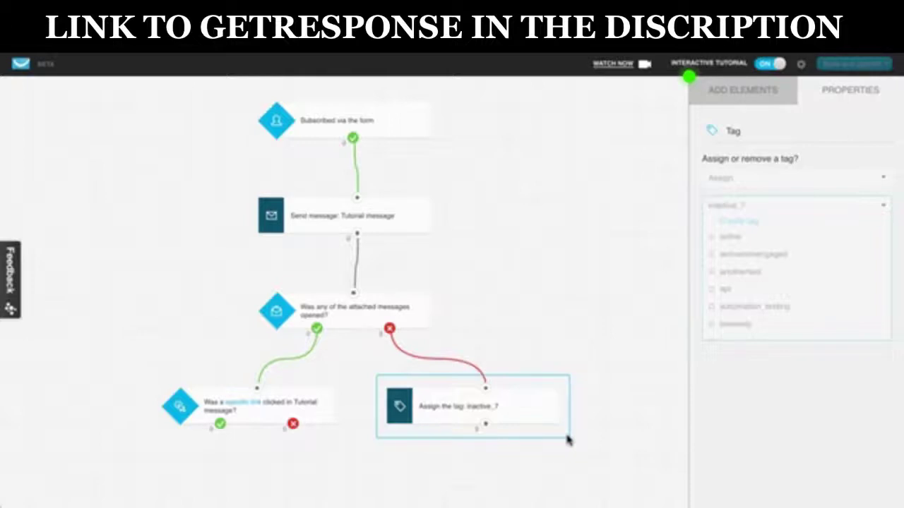
Step: Add a Score action below the Link clicked condition and connect it to that condition's positive branch
left_click(743, 105)
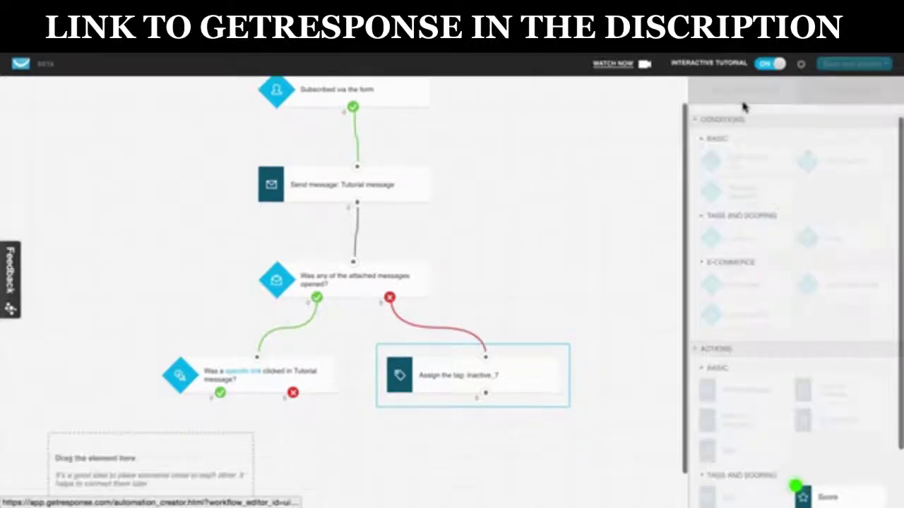
scroll(590, 289, "down", 1)
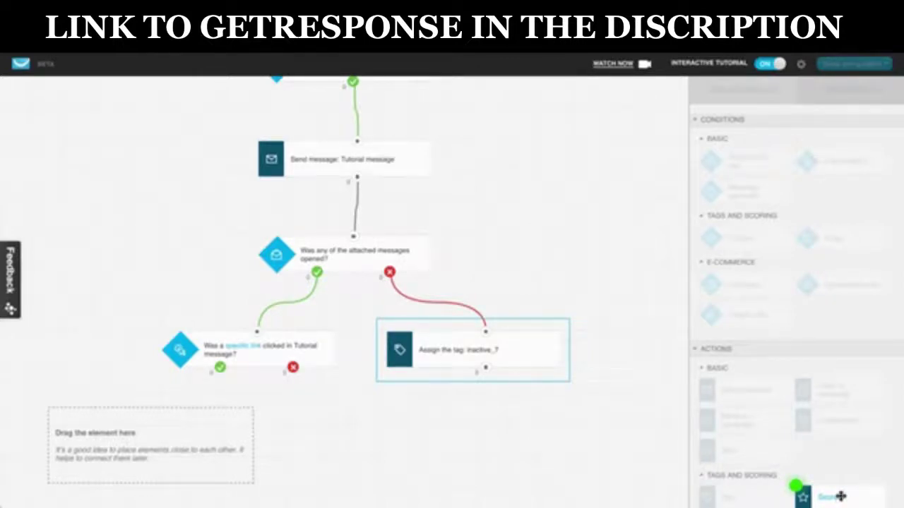
left_click_drag(834, 494, 161, 421)
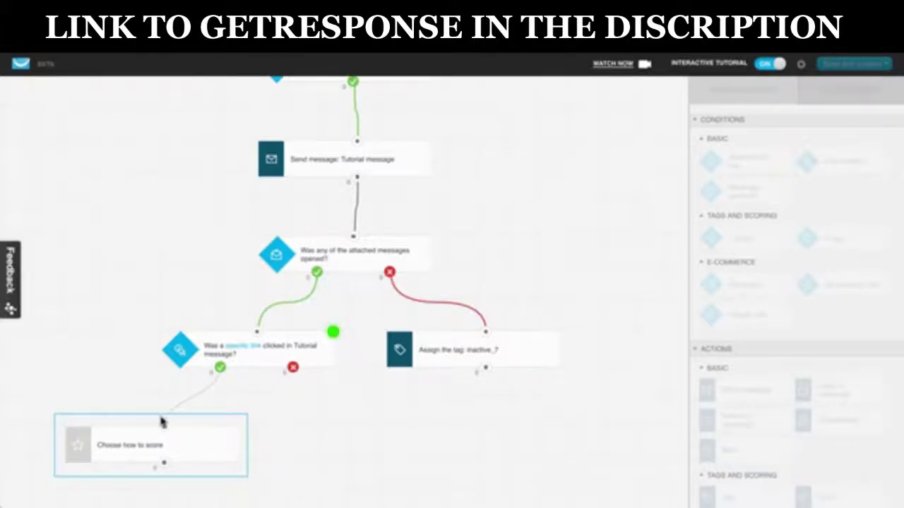
left_click_drag(162, 427, 222, 377)
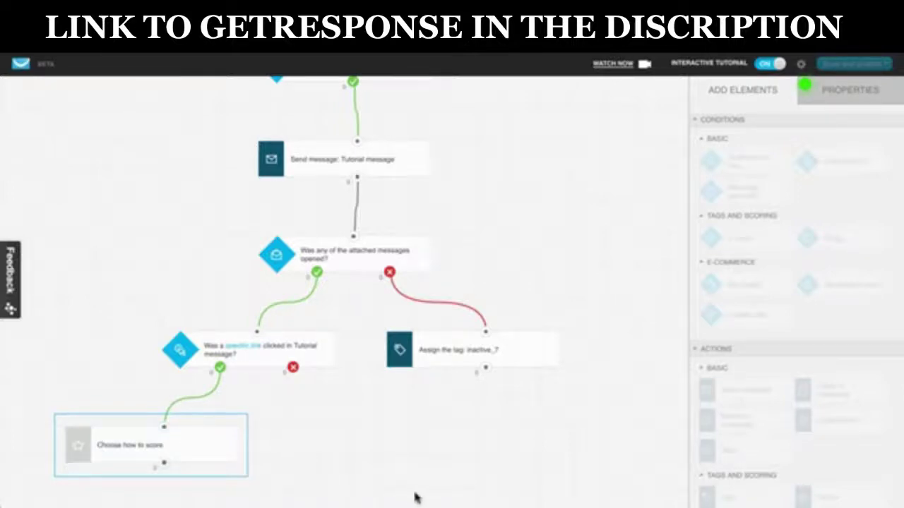
Step: Set the Score action to add 100 points and return to the available workflow elements
left_click(867, 96)
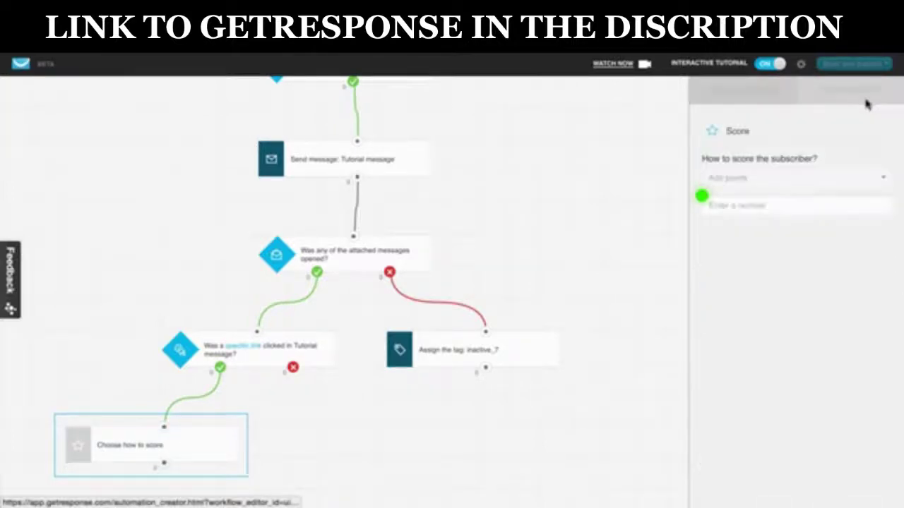
left_click(730, 202)
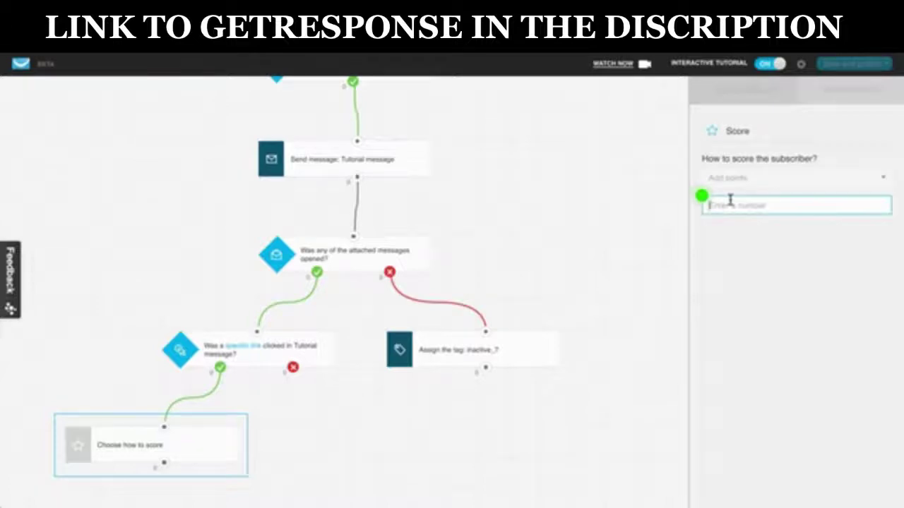
type("100")
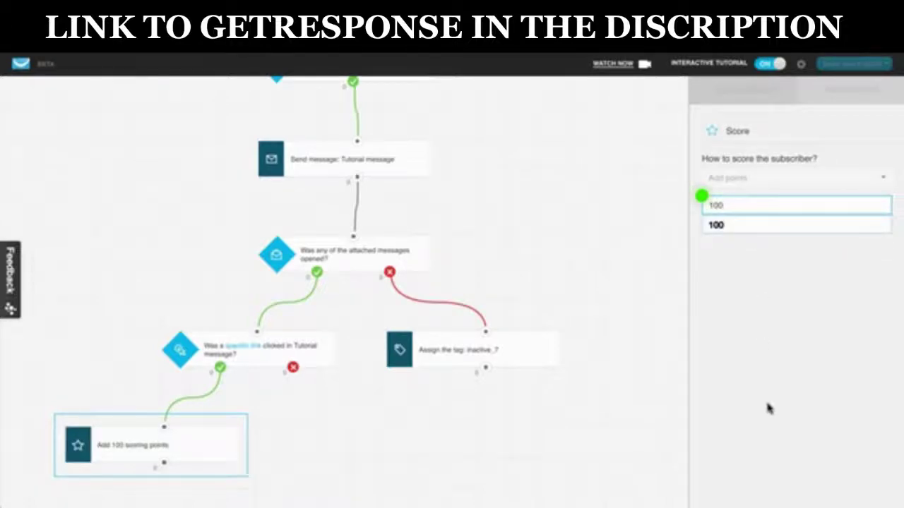
left_click(728, 88)
left_click(734, 91)
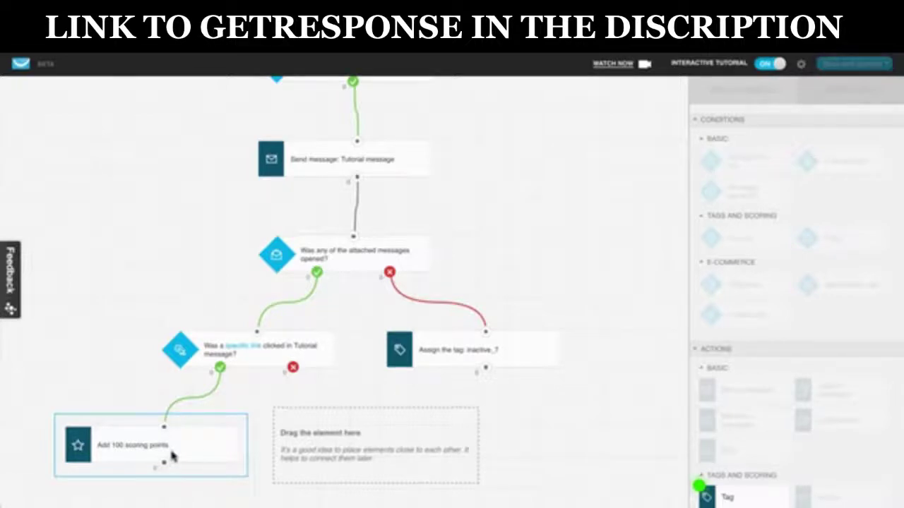
Step: Add a Tag action below the Link clicked condition and connect it to that condition's negative branch
scroll(801, 434, "down", 2)
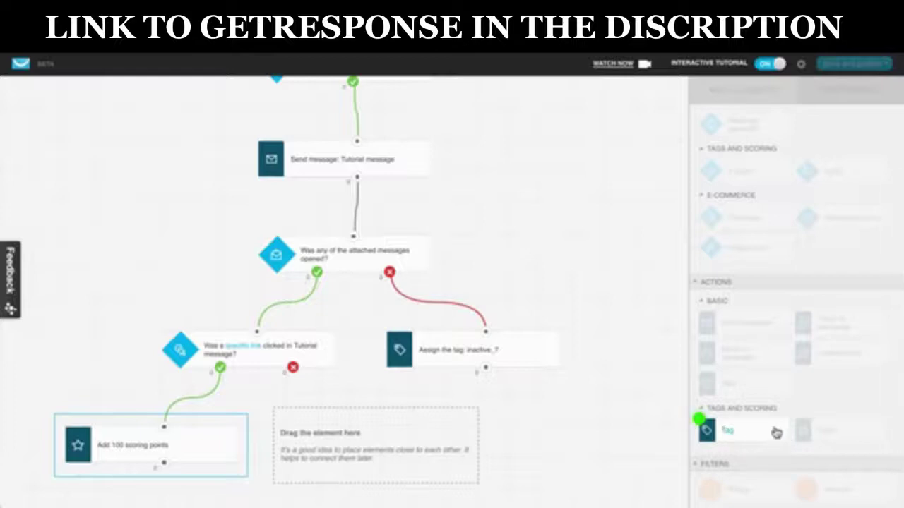
left_click_drag(774, 429, 365, 420)
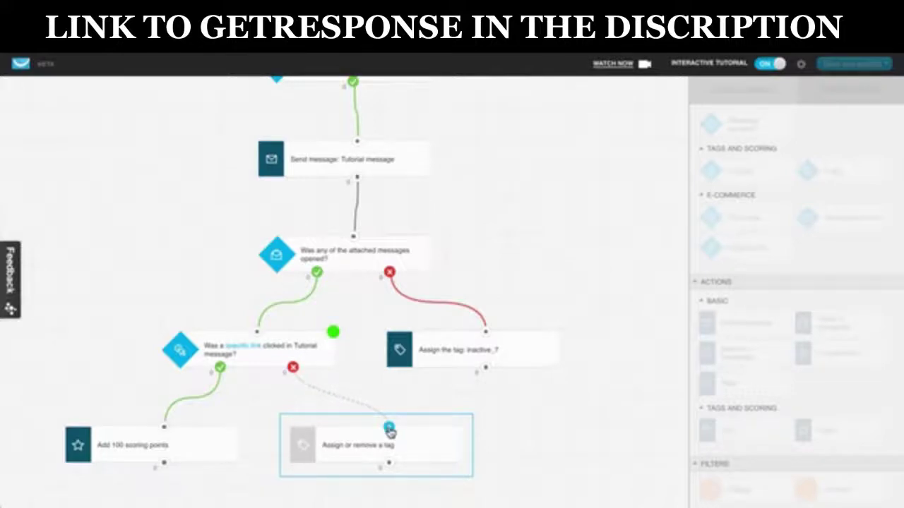
left_click_drag(389, 430, 293, 368)
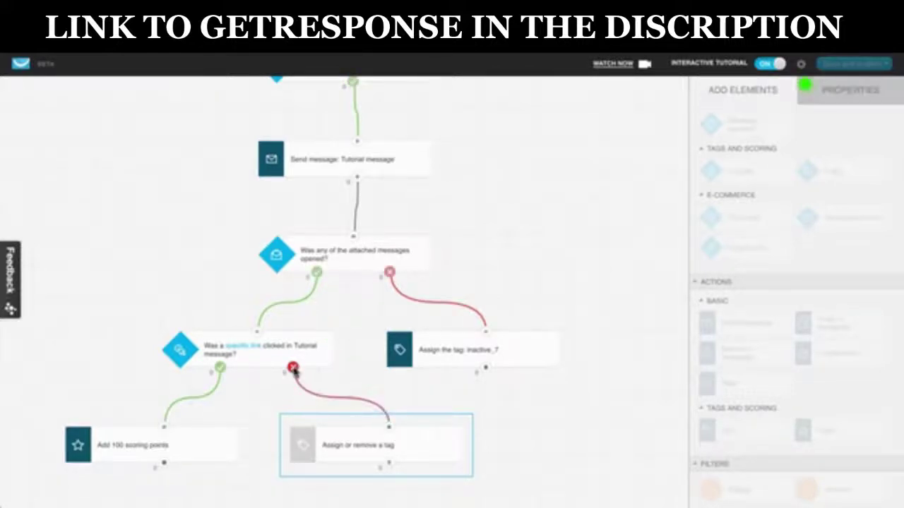
Step: Set the new Tag action to assign the existing tag not_engaged
left_click(852, 103)
left_click(776, 206)
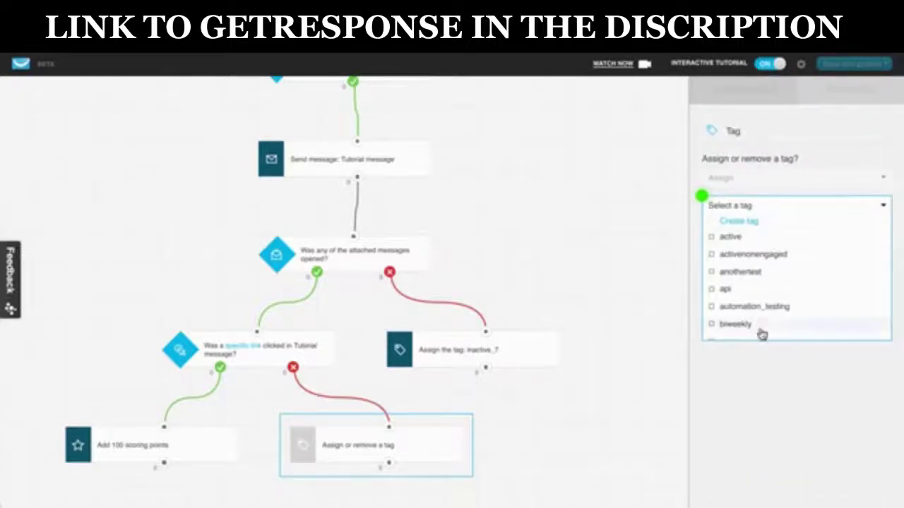
scroll(762, 326, "down", 3)
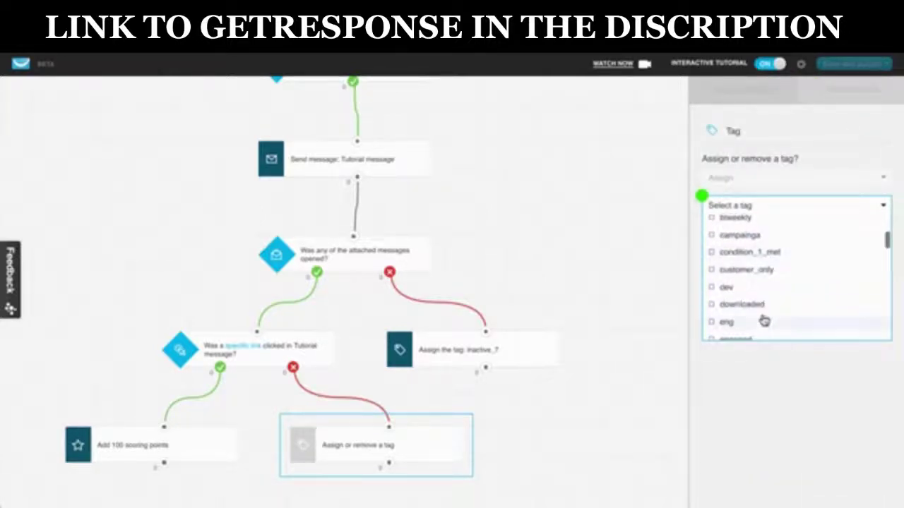
scroll(764, 321, "down", 5)
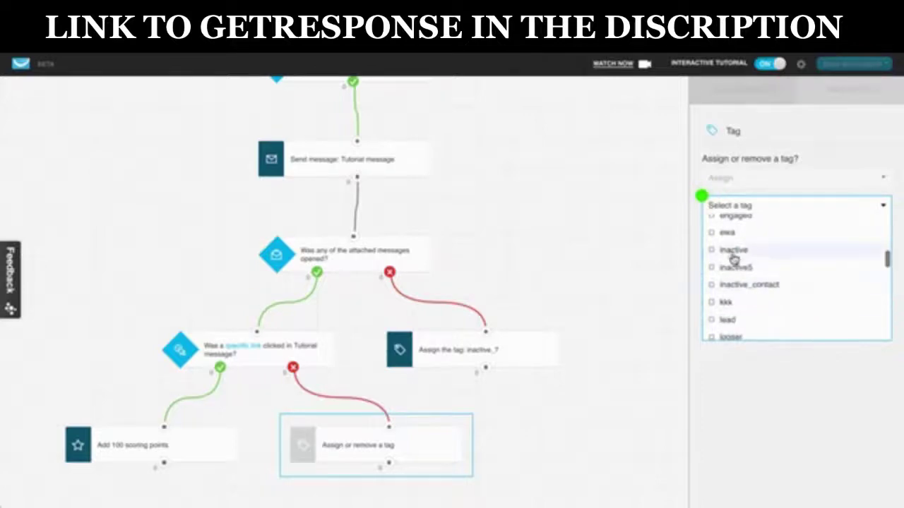
scroll(771, 299, "down", 3)
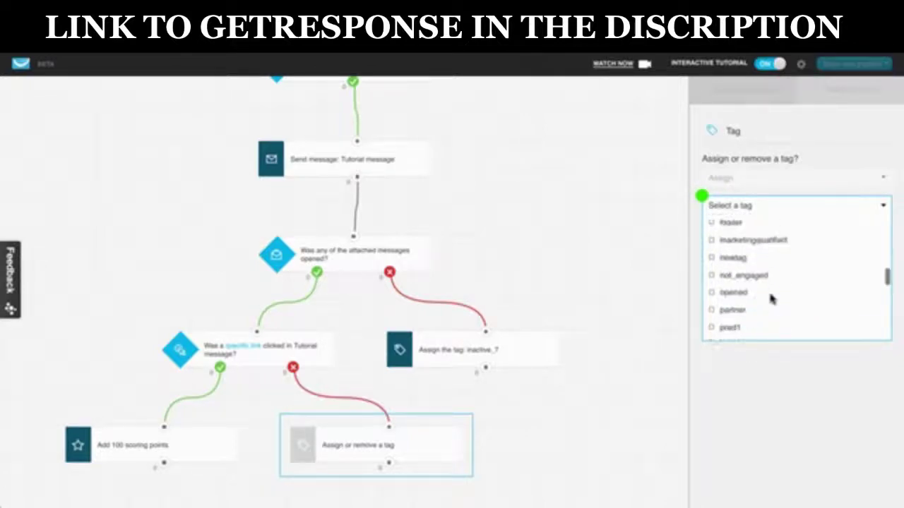
scroll(770, 299, "down", 2)
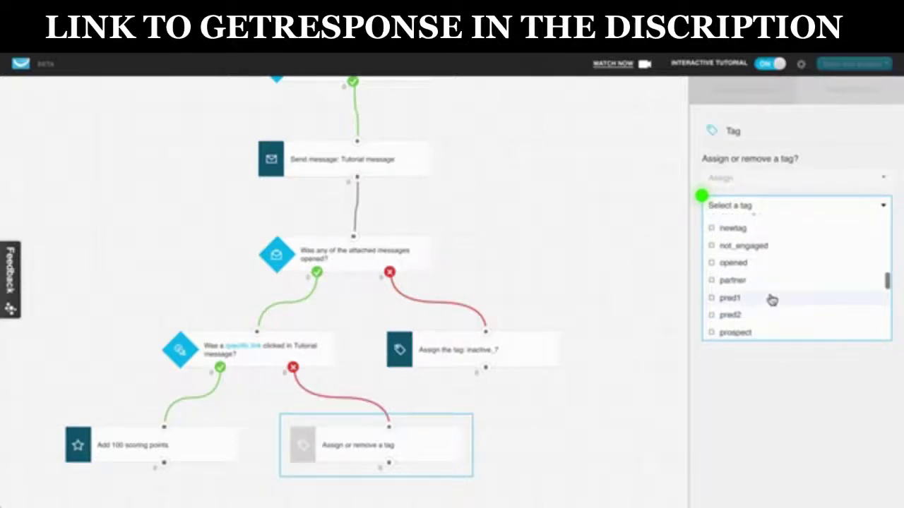
left_click(738, 248)
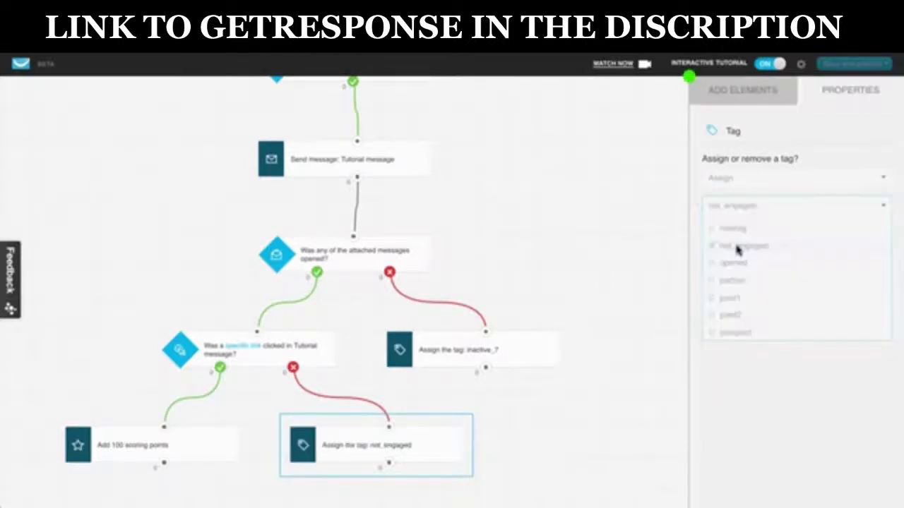
Step: Add a Wait action below the Add 100 scoring points element and connect it to that element
left_click(730, 104)
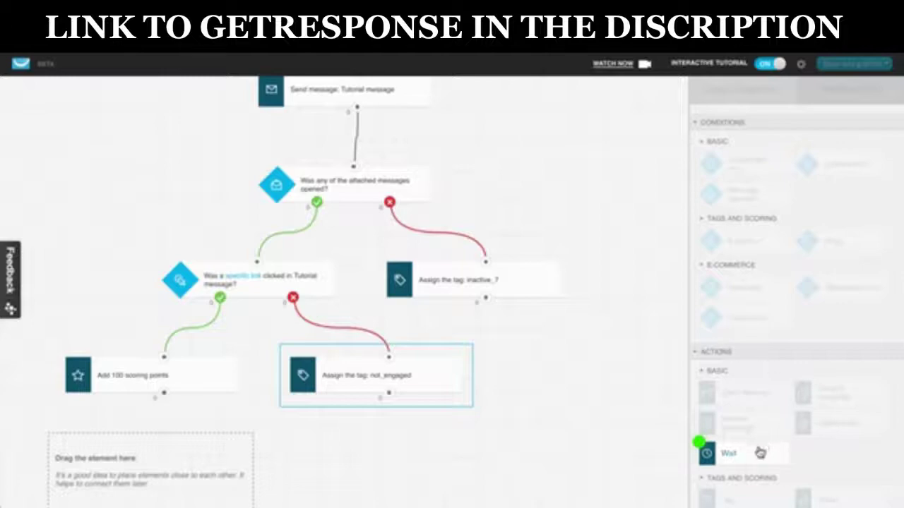
left_click_drag(725, 453, 161, 456)
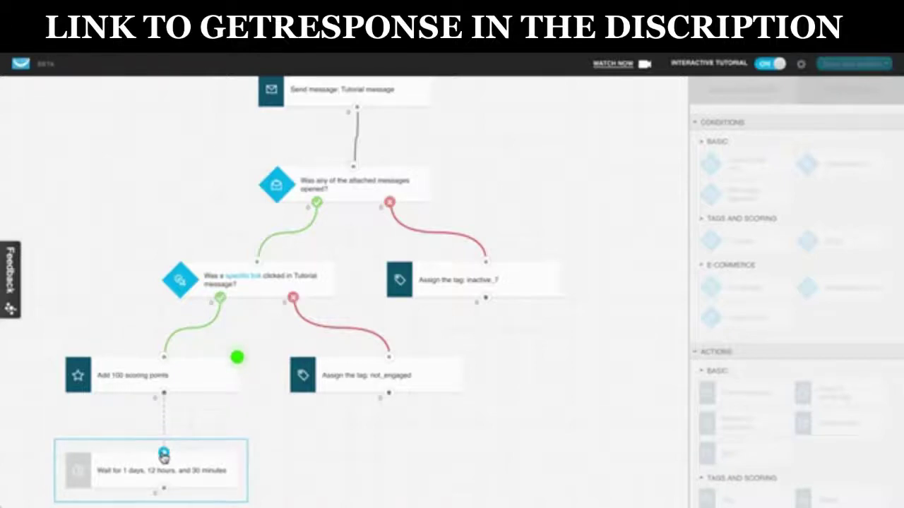
left_click_drag(162, 450, 166, 396)
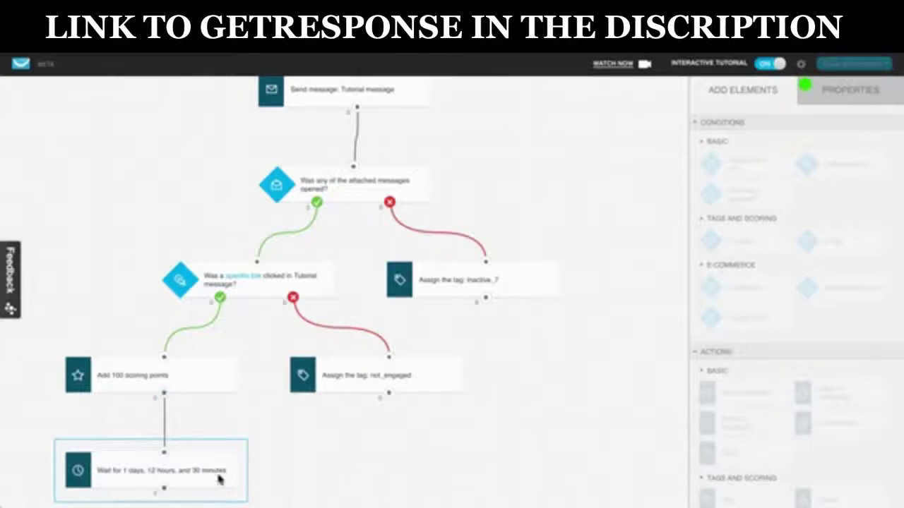
Step: Set the Wait action's delay to 2 days, 0 hours and 0 minutes
left_click(842, 91)
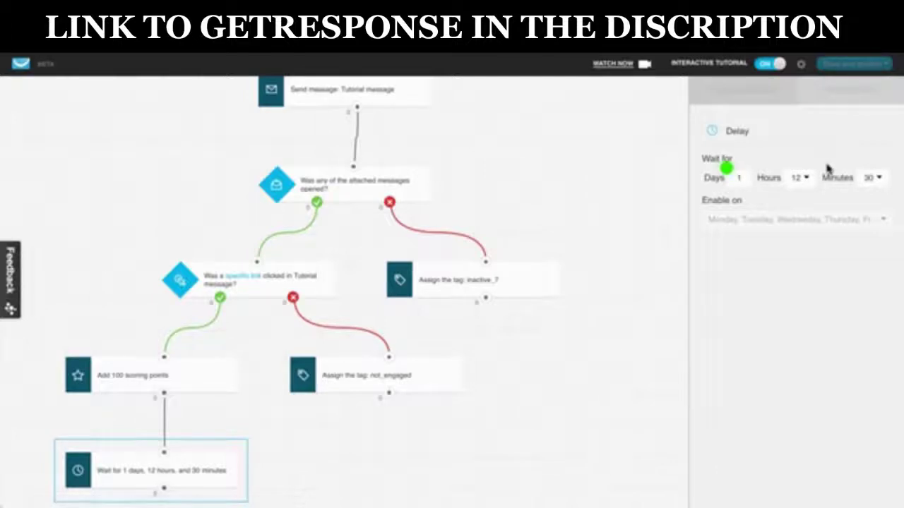
left_click(735, 177)
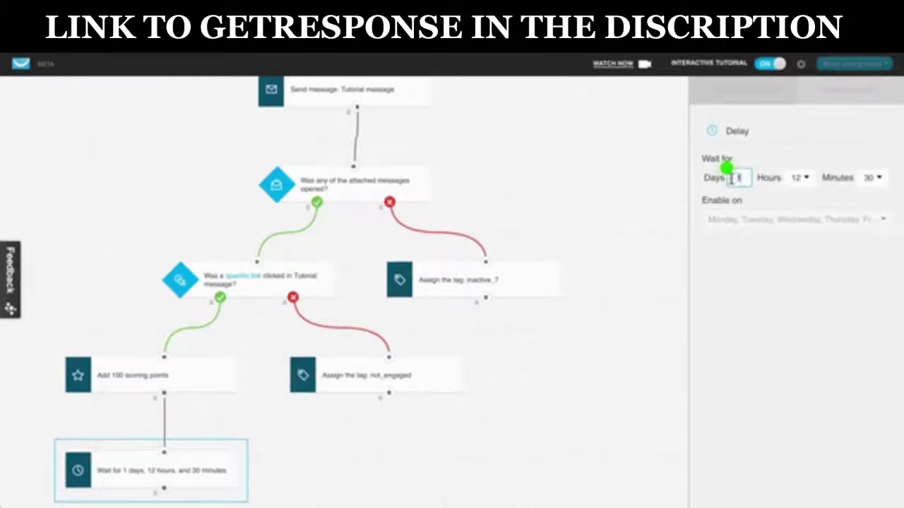
type("2")
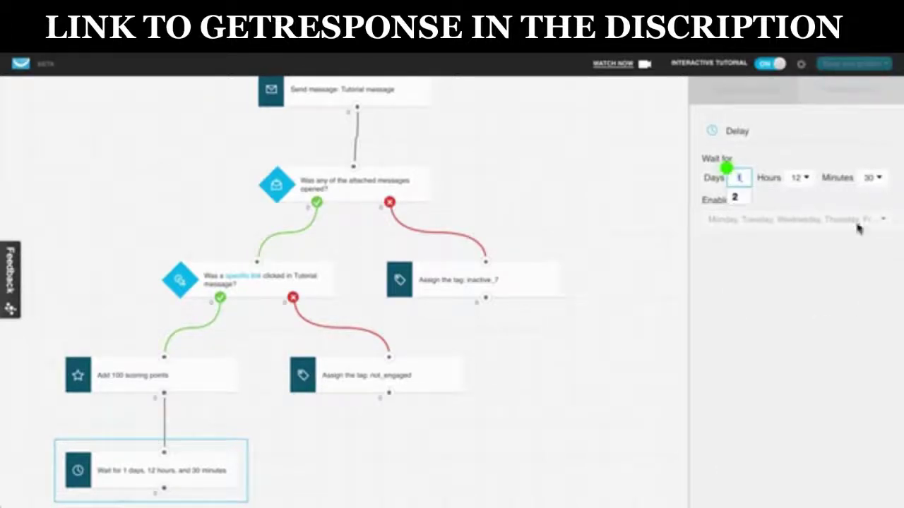
left_click(799, 177)
left_click(803, 196)
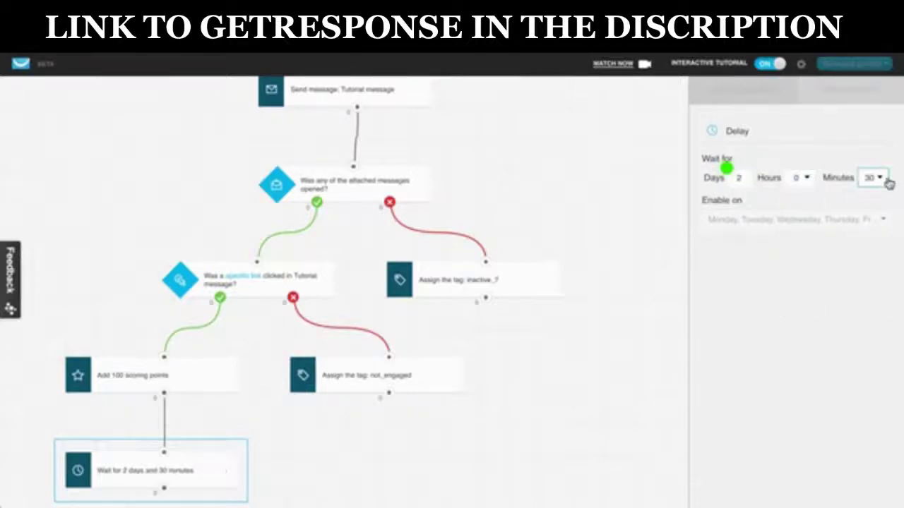
left_click(875, 177)
left_click(873, 196)
Step: Add a Send message action below the Wait for 2 days element and connect it to that element
left_click(757, 99)
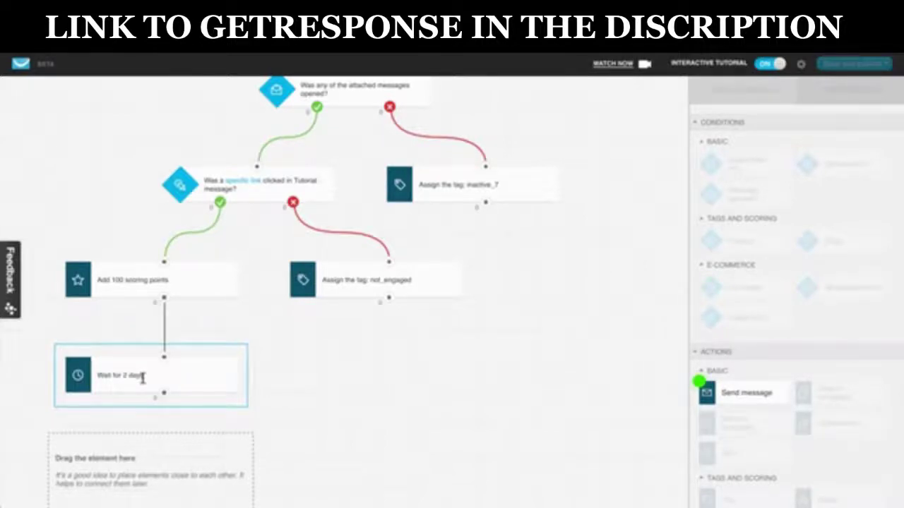
left_click_drag(759, 394, 125, 460)
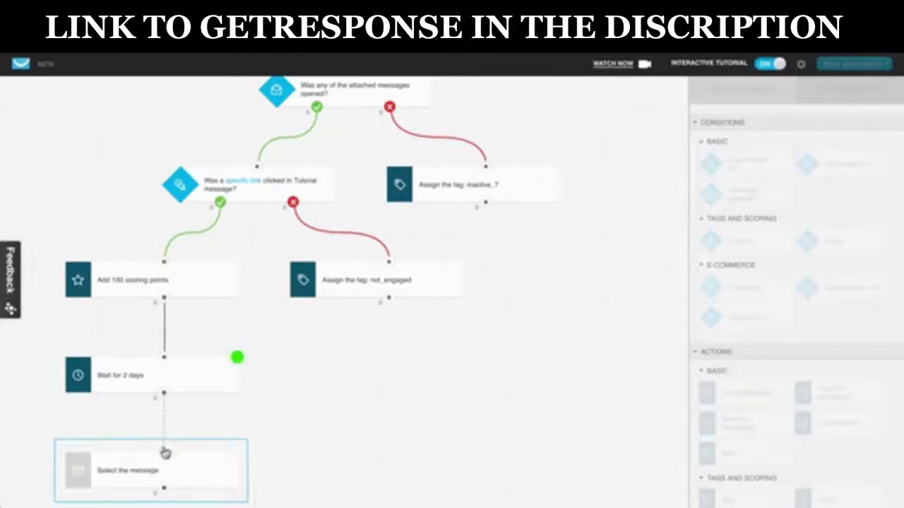
left_click_drag(164, 420, 164, 394)
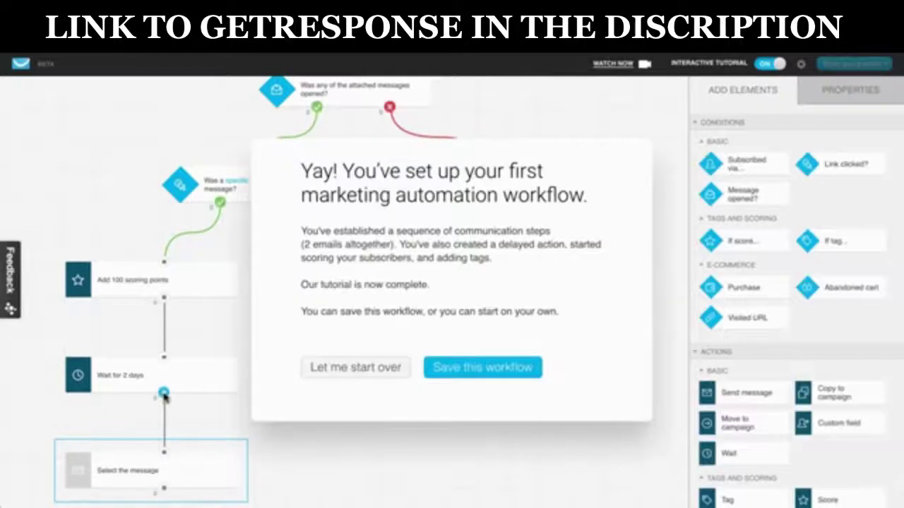